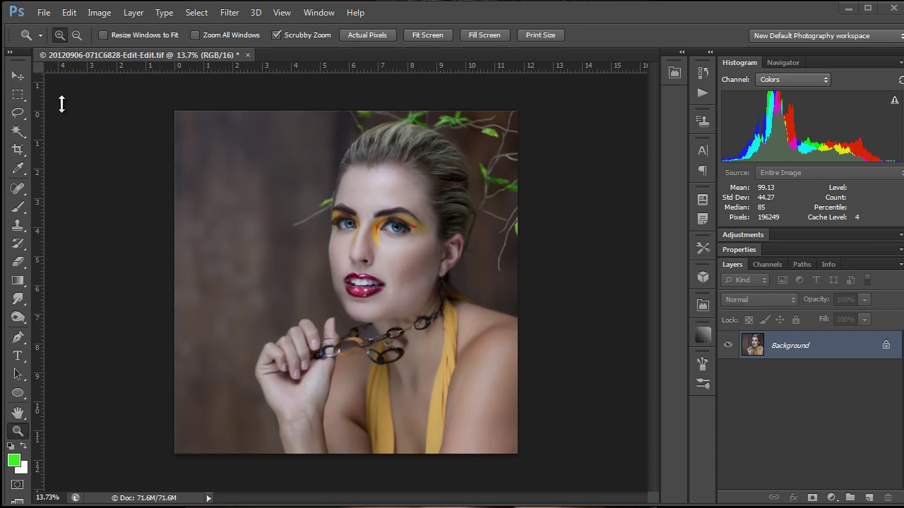
# Step: Reset the foreground and background colours to black and white and examine the lipstick edges up close
pyautogui.click(114, 100)
pyautogui.moveTo(343, 236); pyautogui.dragTo(444, 235)
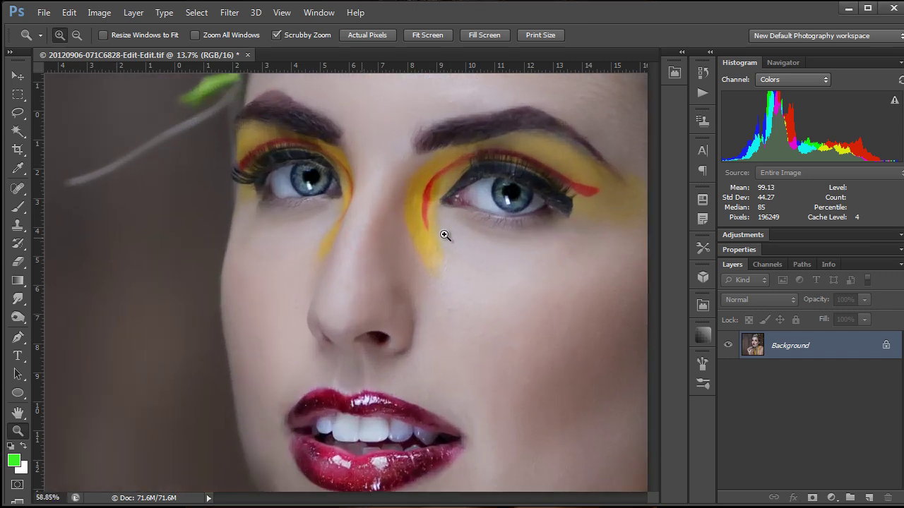
pyautogui.moveTo(385, 380); pyautogui.dragTo(397, 219)
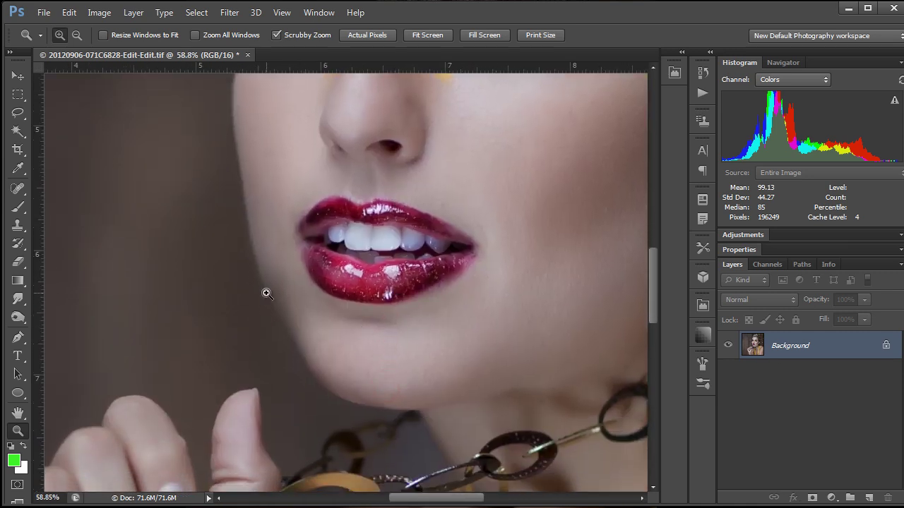
pyautogui.click(369, 281)
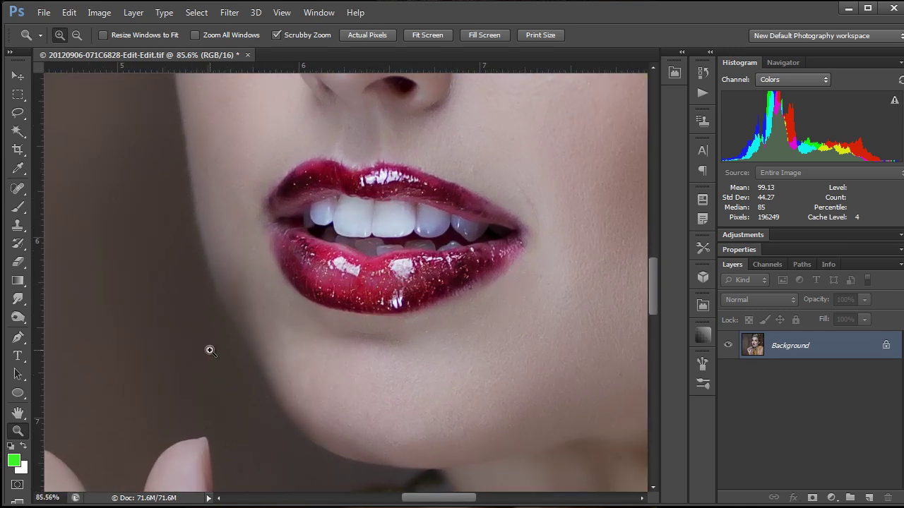
pyautogui.press('d')
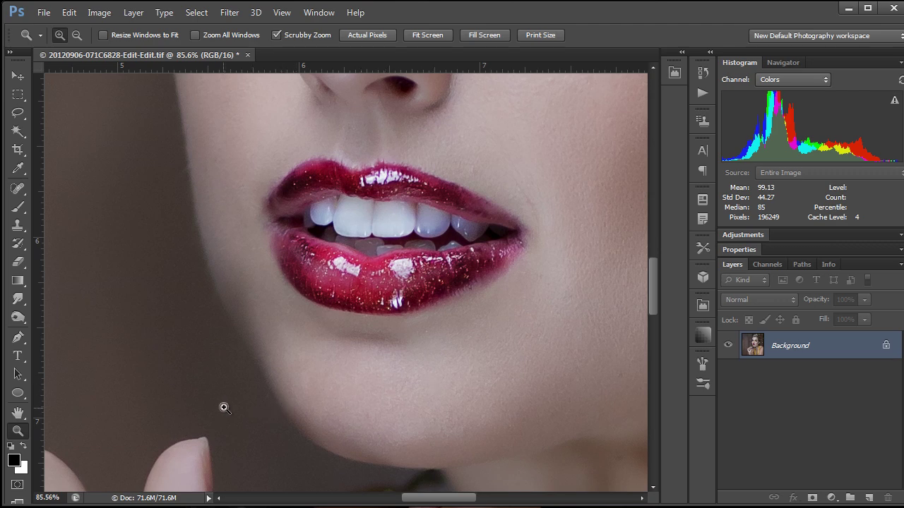
pyautogui.click(470, 343)
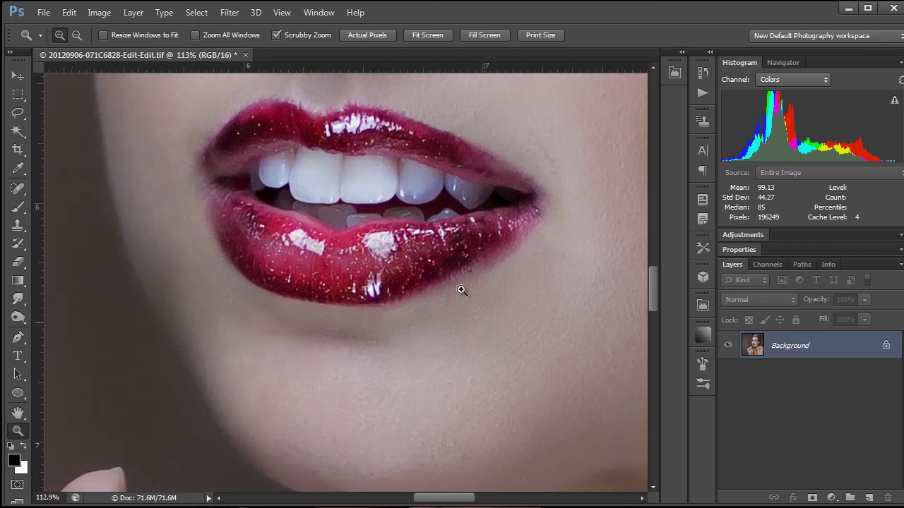
pyautogui.moveTo(420, 254); pyautogui.dragTo(438, 339)
pyautogui.click(462, 344)
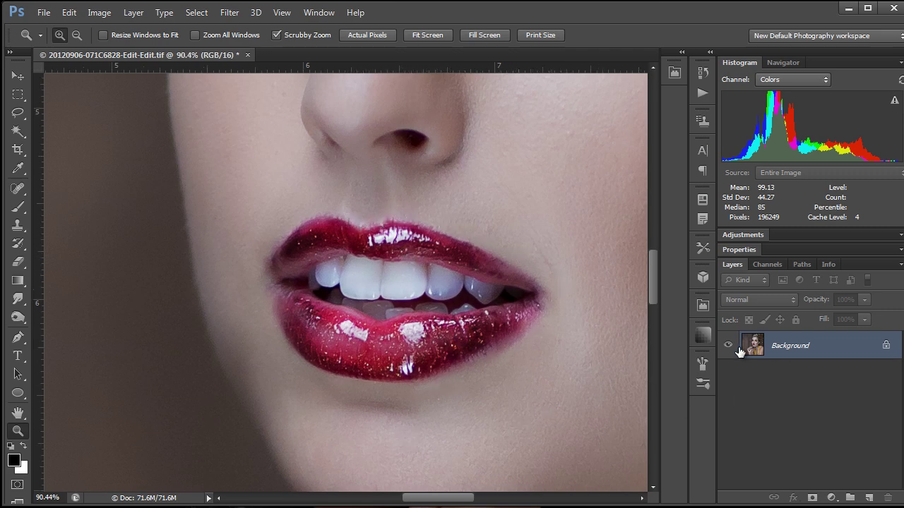
pyautogui.click(768, 345)
pyautogui.hotkey('ctrl', 'j')
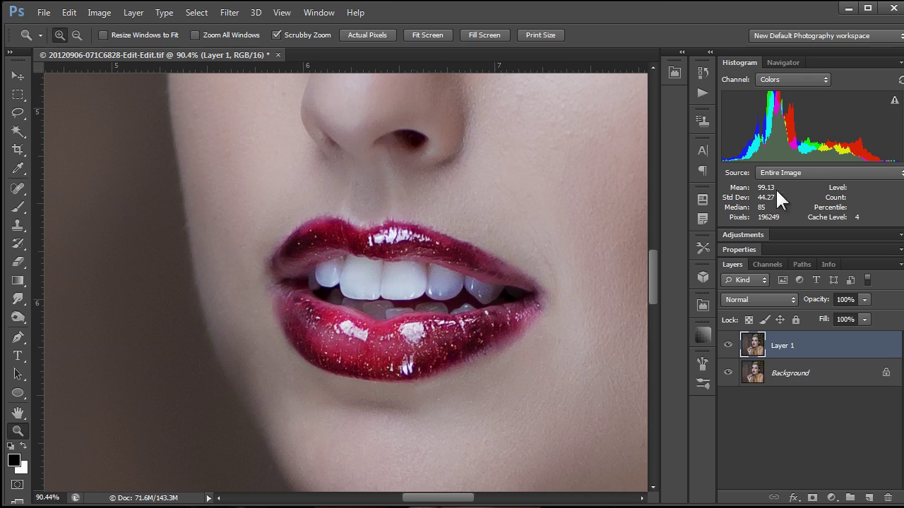
pyautogui.click(802, 342)
pyautogui.hotkey('ctrl', 'e')
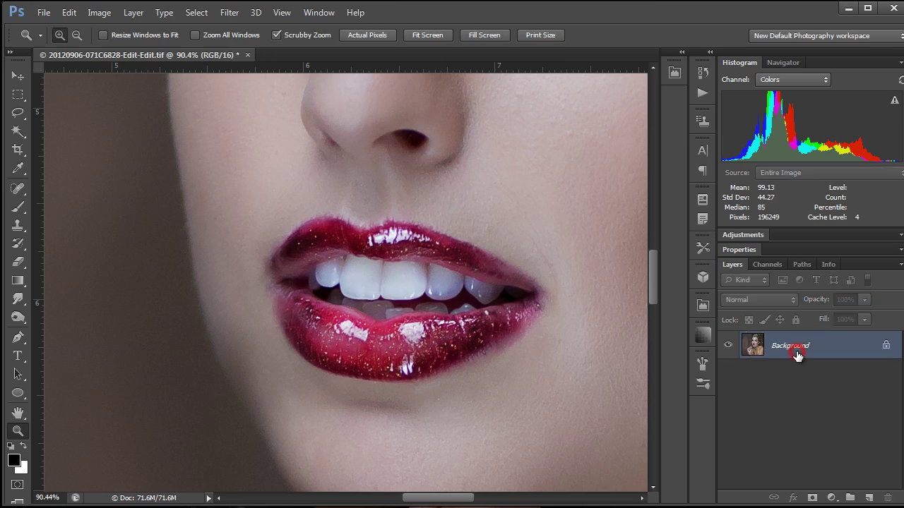
# Step: Lasso the lips with a generous margin of surrounding skin and copy the selection to a new layer
pyautogui.click(18, 113)
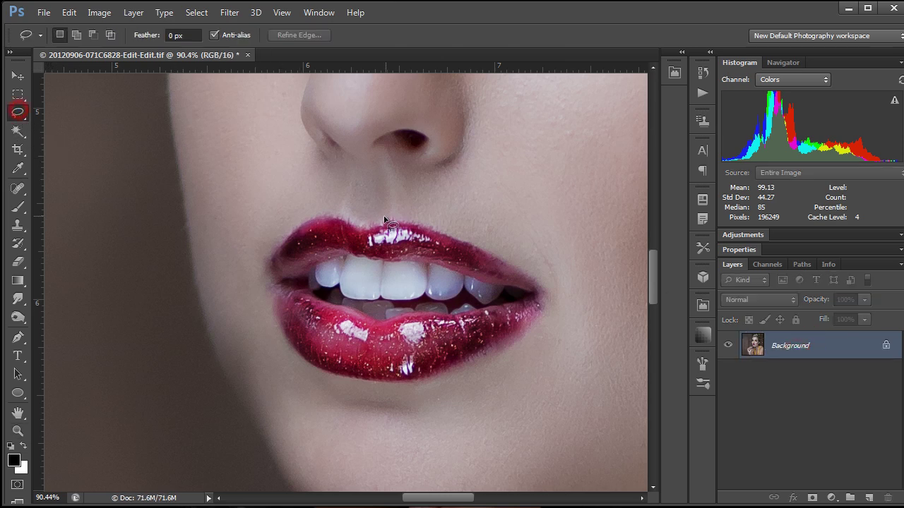
pyautogui.click(263, 176)
pyautogui.moveTo(279, 177)
pyautogui.mouseDown()
pyautogui.moveTo(469, 177)
pyautogui.moveTo(559, 199)
pyautogui.moveTo(591, 230)
pyautogui.moveTo(600, 294)
pyautogui.moveTo(566, 391)
pyautogui.moveTo(532, 430)
pyautogui.moveTo(478, 452)
pyautogui.moveTo(329, 445)
pyautogui.moveTo(283, 426)
pyautogui.moveTo(245, 386)
pyautogui.moveTo(225, 326)
pyautogui.moveTo(228, 253)
pyautogui.moveTo(265, 175)
pyautogui.mouseUp()
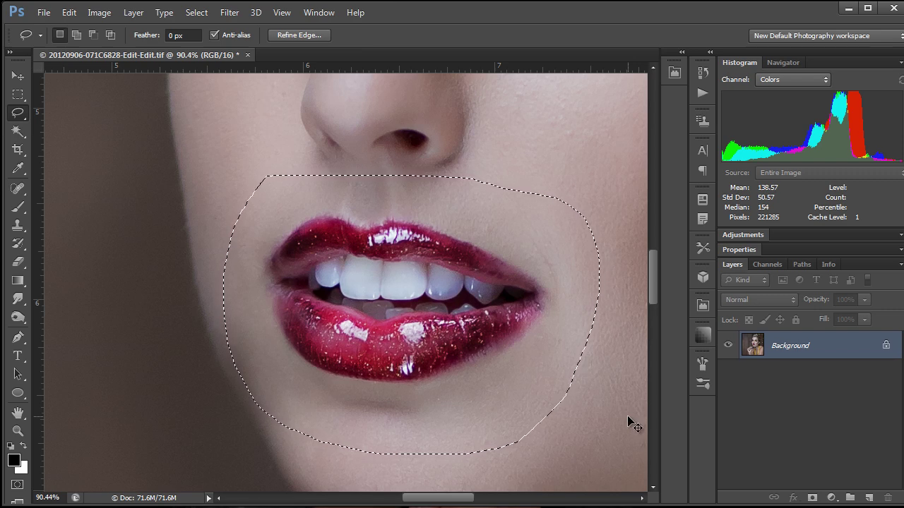
pyautogui.hotkey('ctrl', 'j')
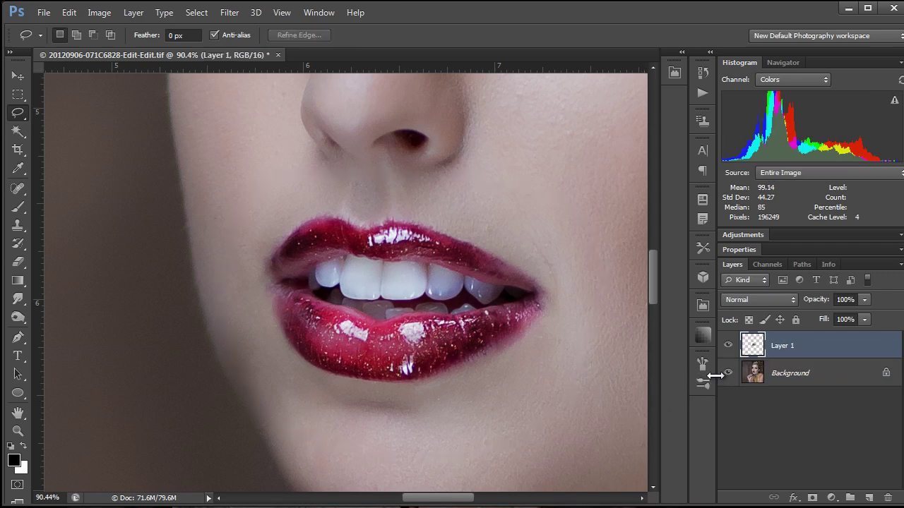
pyautogui.click(727, 373)
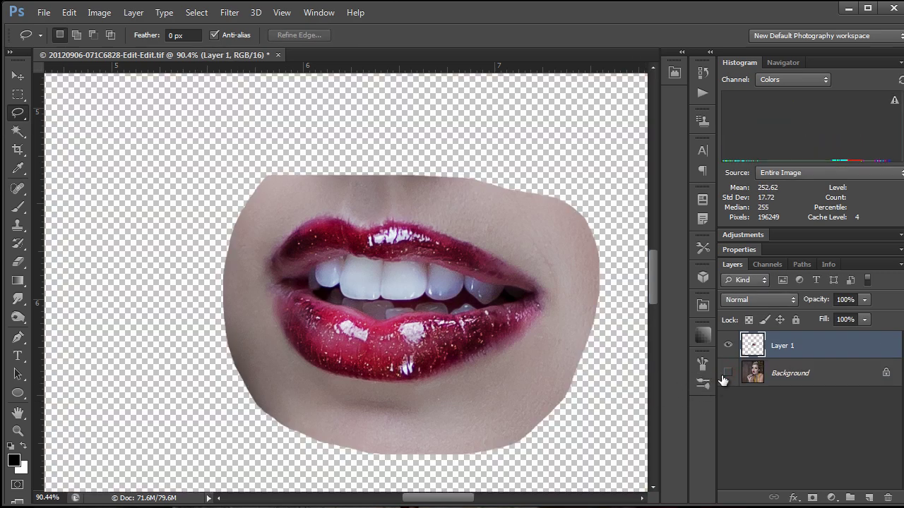
pyautogui.click(727, 373)
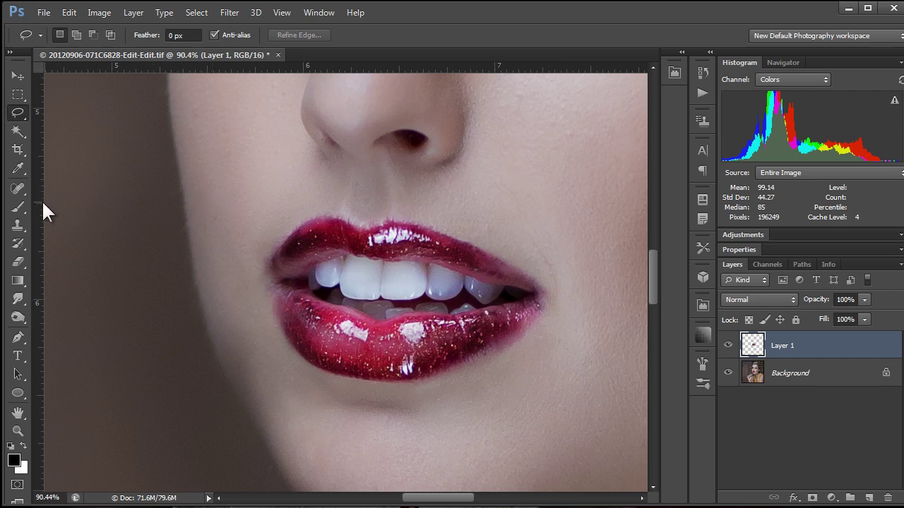
# Step: Choose the Clone Stamp tool and set its brush hardness to 57%
pyautogui.click(18, 224)
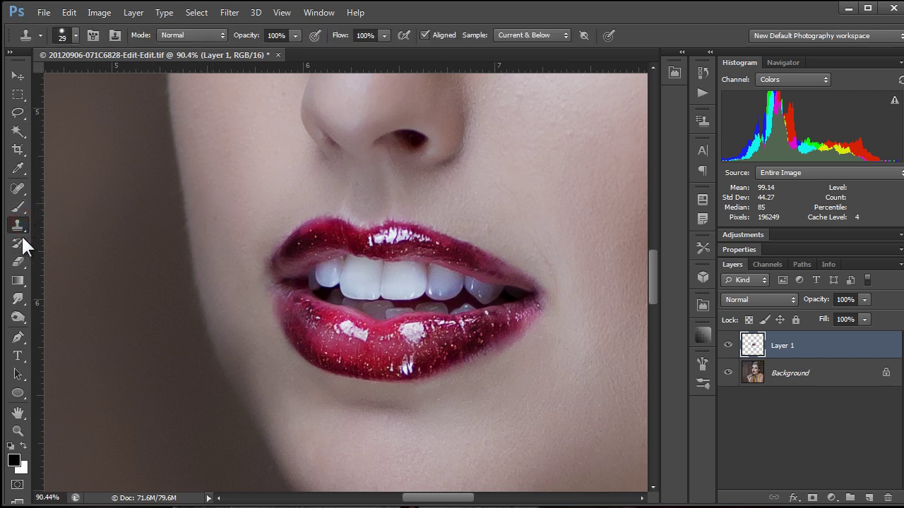
pyautogui.rightClick(22, 223)
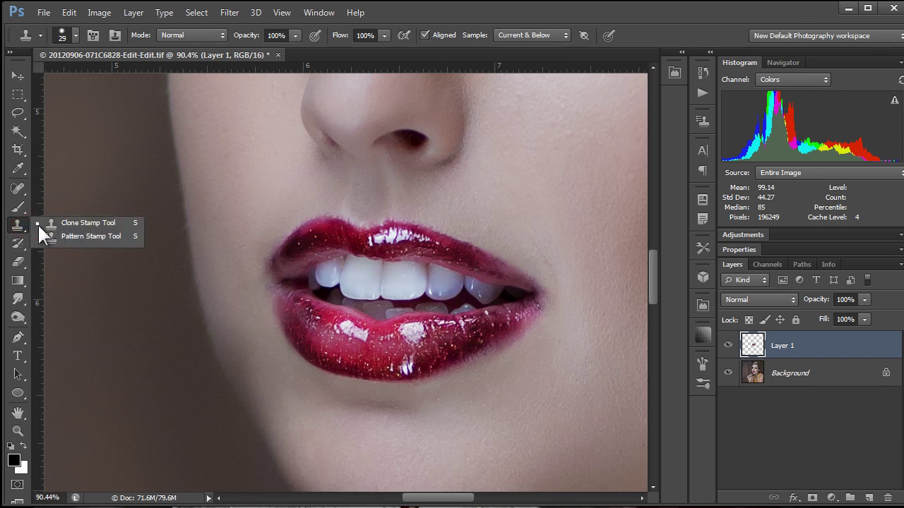
pyautogui.click(49, 224)
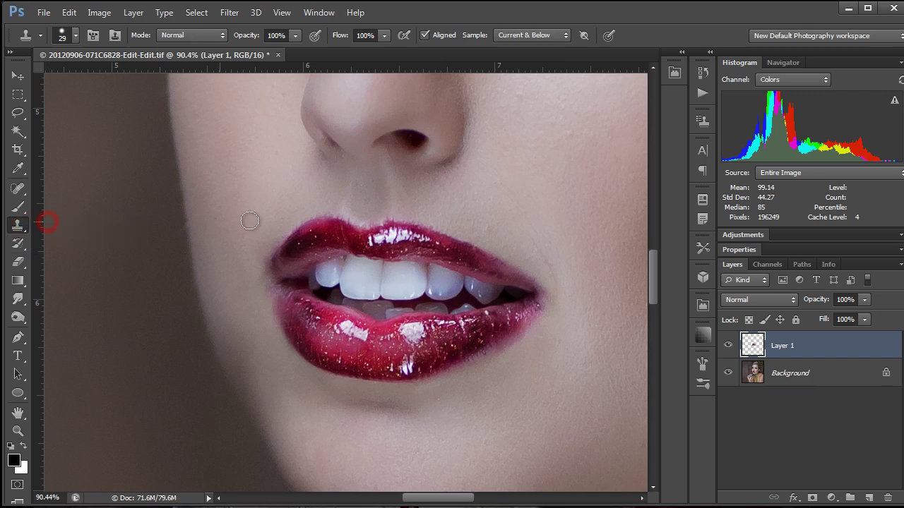
pyautogui.keyDown('alt'); pyautogui.click(418, 202); pyautogui.keyUp('alt')
pyautogui.click(76, 35)
pyautogui.moveTo(111, 113); pyautogui.dragTo(52, 115)
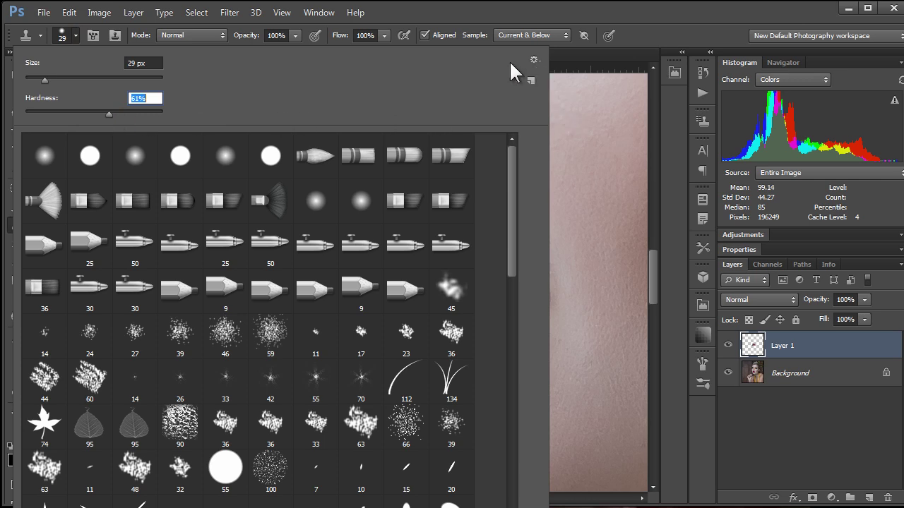
pyautogui.click(580, 52)
pyautogui.click(482, 159)
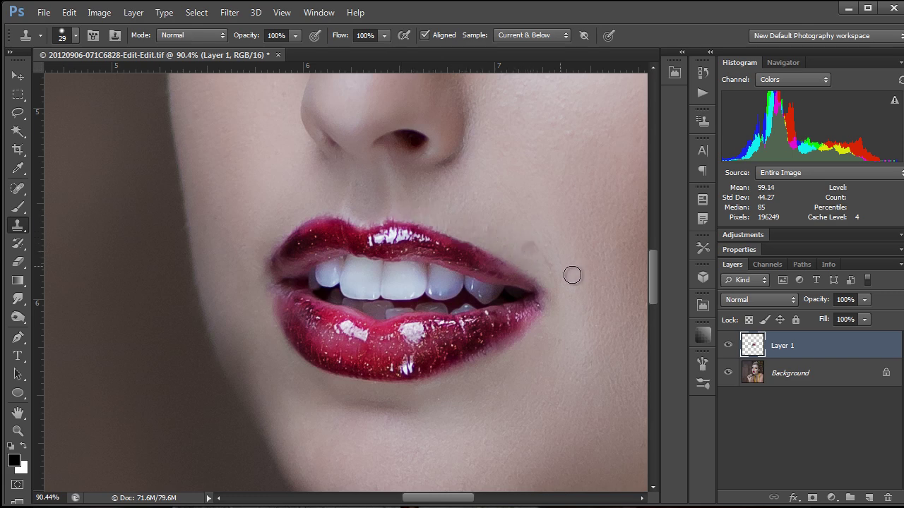
pyautogui.click(76, 35)
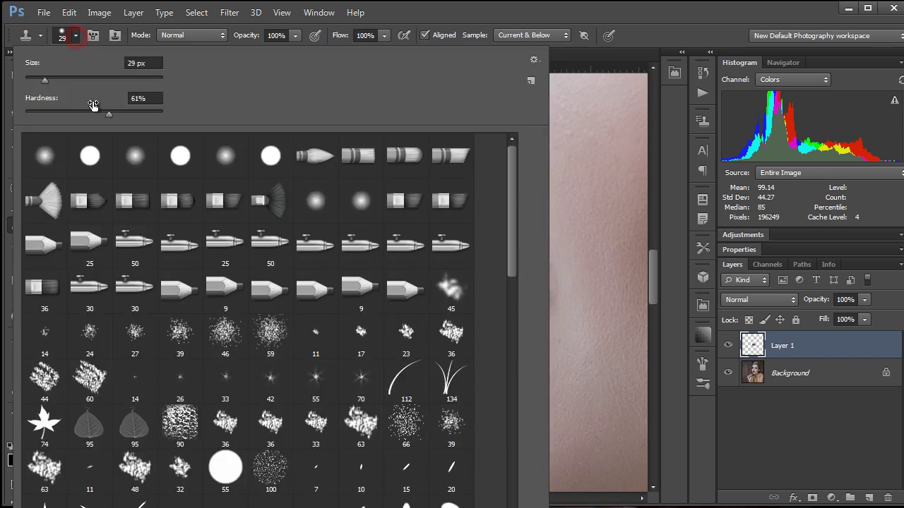
pyautogui.moveTo(109, 107); pyautogui.dragTo(95, 107)
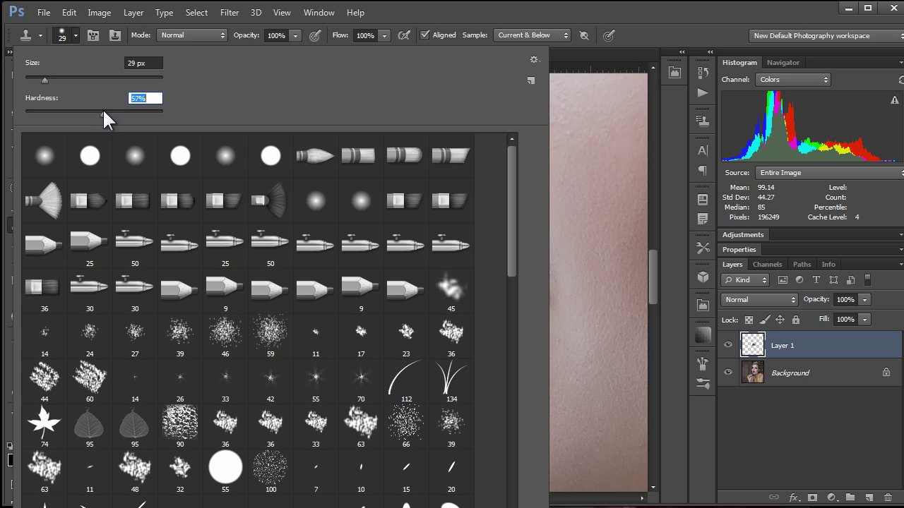
pyautogui.click(436, 23)
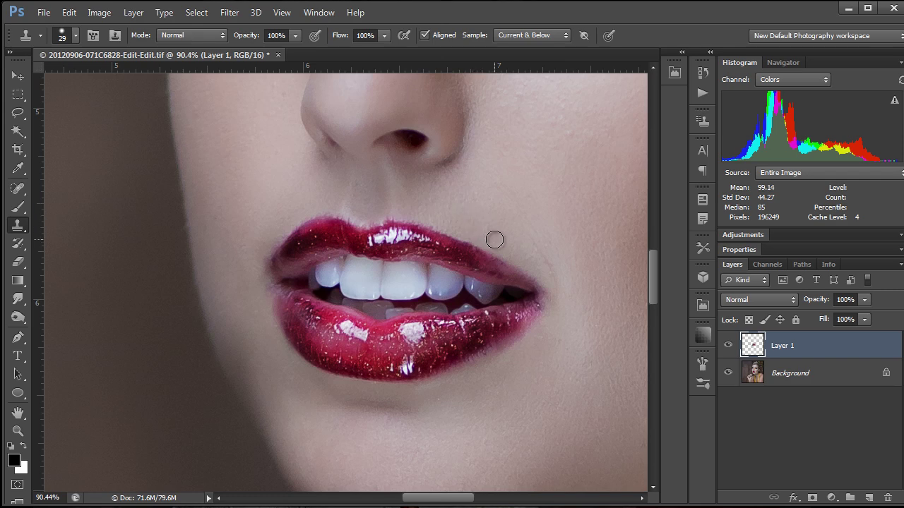
# Step: Clone nearby clean skin over the ragged lipstick edge along the right half of the upper lip, finishing with a 22 px brush
pyautogui.keyDown('alt'); pyautogui.click(450, 206); pyautogui.keyUp('alt')
pyautogui.moveTo(406, 210); pyautogui.dragTo(444, 224)
pyautogui.moveTo(416, 205); pyautogui.dragTo(413, 209)
pyautogui.click(413, 219)
pyautogui.moveTo(509, 238); pyautogui.dragTo(512, 241)
pyautogui.press('alt')
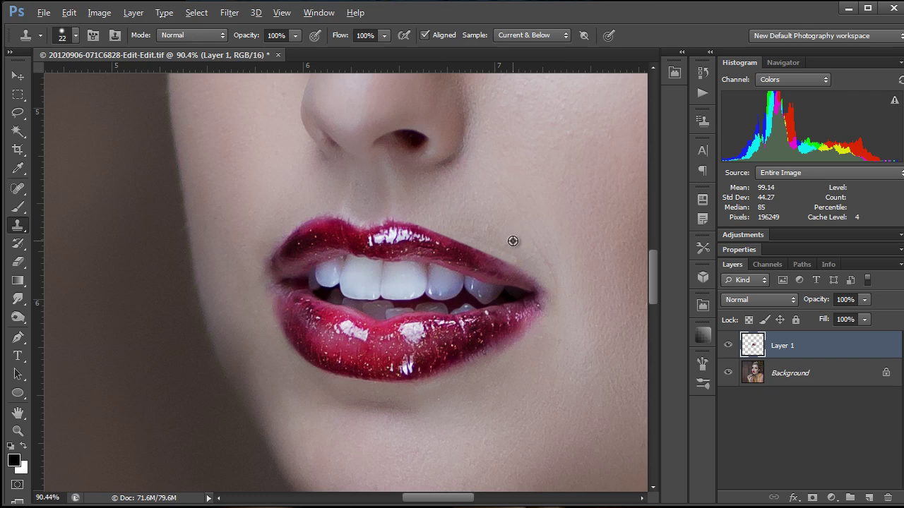
# Step: Refine the upper lip's edge toward the right mouth corner with cloned skin, reducing the brush to 11 px
pyautogui.keyDown('alt'); pyautogui.click(513, 240); pyautogui.keyUp('alt')
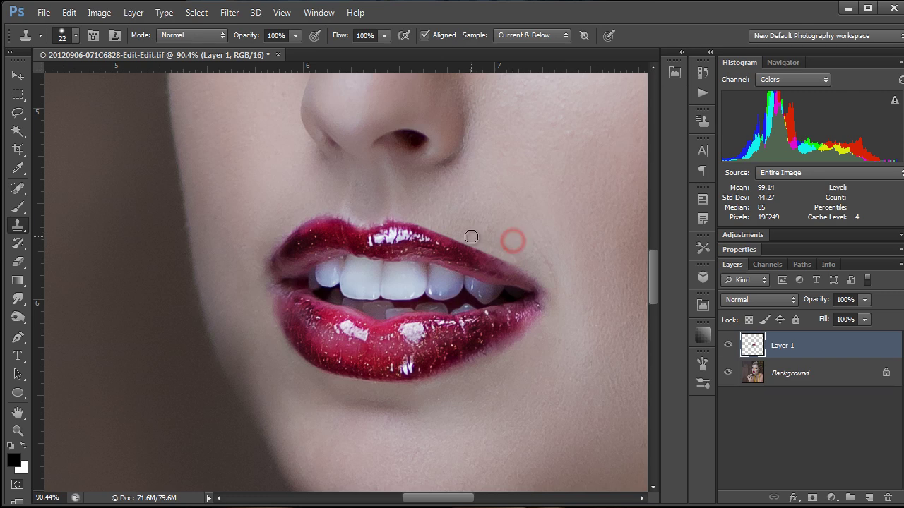
pyautogui.moveTo(468, 235)
pyautogui.mouseDown()
pyautogui.moveTo(558, 262)
pyautogui.moveTo(527, 234)
pyautogui.mouseUp()
pyautogui.keyDown('alt'); pyautogui.rightClick(523, 247); pyautogui.keyUp('alt')
pyautogui.moveTo(520, 256)
pyautogui.mouseDown()
pyautogui.moveTo(517, 260)
pyautogui.moveTo(467, 241)
pyautogui.mouseUp()
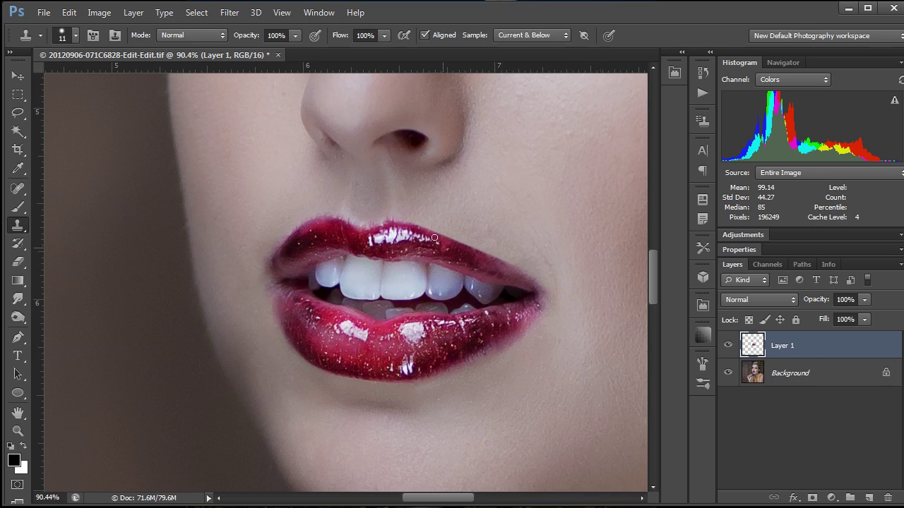
# Step: Clone skin along the cupid's bow to clean up the middle of the upper lip, using a brush up to 24 px
pyautogui.keyDown('alt'); pyautogui.click(402, 211); pyautogui.keyUp('alt')
pyautogui.moveTo(410, 218)
pyautogui.mouseDown()
pyautogui.moveTo(390, 215)
pyautogui.moveTo(398, 210)
pyautogui.mouseUp()
pyautogui.keyDown('alt'); pyautogui.click(394, 203); pyautogui.keyUp('alt')
pyautogui.moveTo(402, 207)
pyautogui.mouseDown()
pyautogui.moveTo(376, 220)
pyautogui.moveTo(345, 209)
pyautogui.mouseUp()
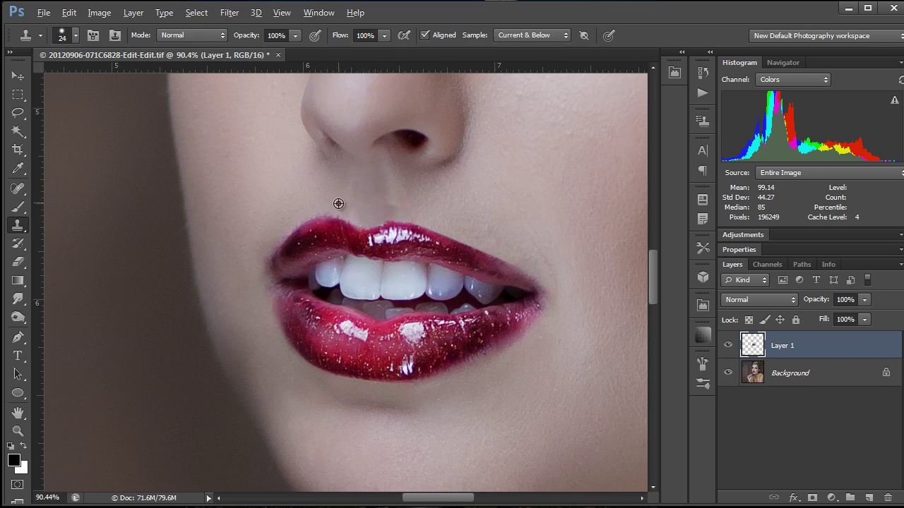
# Step: Clone skin from above the mouth along the left peak and slope of the upper lip with the 24 px brush
pyautogui.keyDown('alt'); pyautogui.click(325, 206); pyautogui.keyUp('alt')
pyautogui.moveTo(331, 208); pyautogui.dragTo(313, 208)
pyautogui.keyDown('alt'); pyautogui.click(303, 208); pyautogui.keyUp('alt')
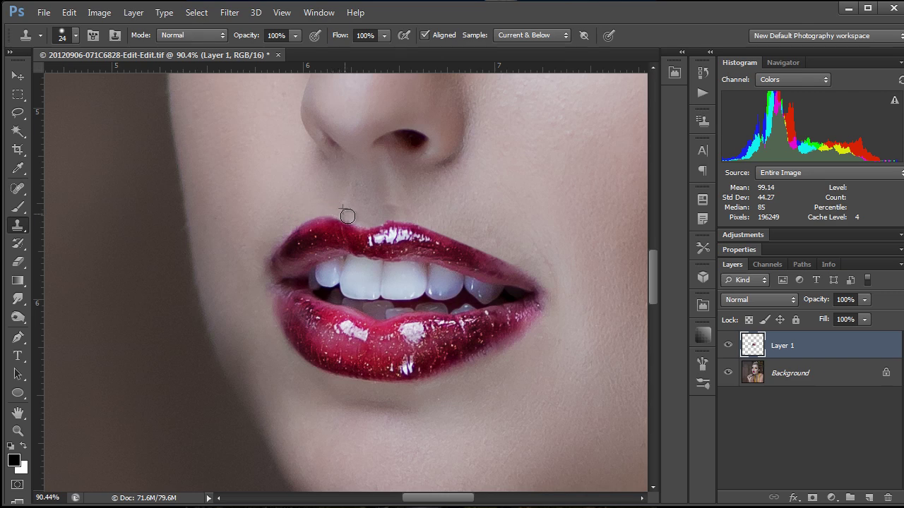
pyautogui.keyDown('alt'); pyautogui.click(294, 215); pyautogui.keyUp('alt')
pyautogui.moveTo(291, 224); pyautogui.dragTo(285, 227)
pyautogui.click(278, 236)
# Step: Clean the lipstick smudges around the left mouth corner with skin cloned from the adjacent cheek
pyautogui.keyDown('alt'); pyautogui.click(257, 228); pyautogui.keyUp('alt')
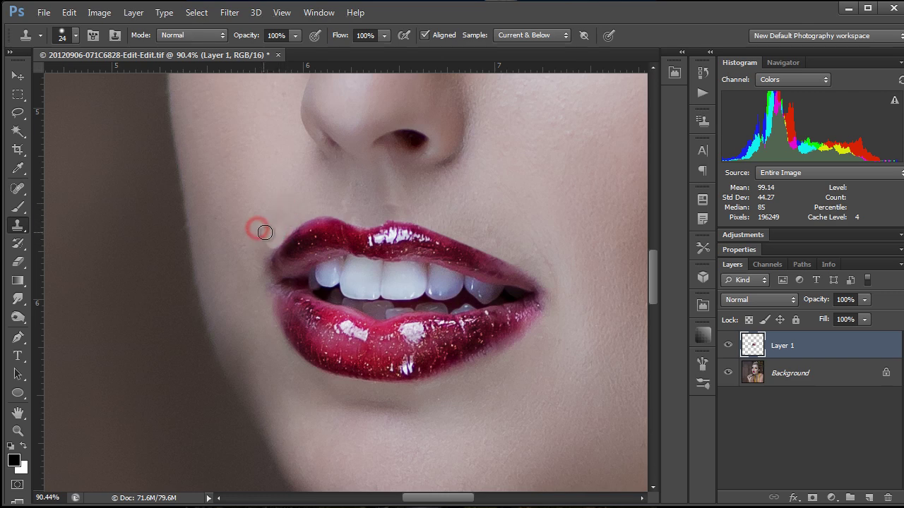
pyautogui.moveTo(268, 232)
pyautogui.mouseDown()
pyautogui.moveTo(278, 221)
pyautogui.moveTo(271, 241)
pyautogui.moveTo(286, 230)
pyautogui.moveTo(251, 250)
pyautogui.moveTo(261, 256)
pyautogui.moveTo(261, 321)
pyautogui.mouseUp()
pyautogui.keyDown('alt'); pyautogui.click(279, 226); pyautogui.keyUp('alt')
pyautogui.keyDown('alt'); pyautogui.click(255, 297); pyautogui.keyUp('alt')
pyautogui.click(260, 286)
pyautogui.click(262, 293)
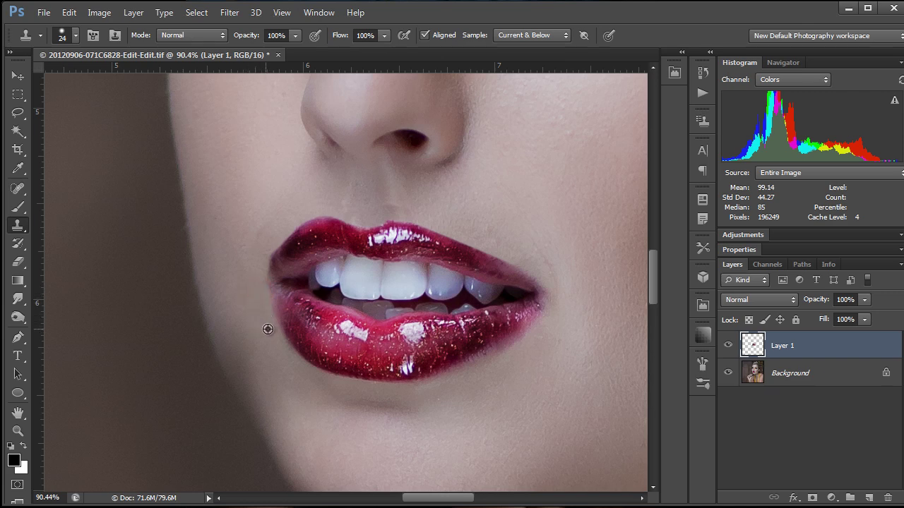
# Step: Clone skin along the lower-left outline of the lower lip to smooth its edge
pyautogui.keyDown('alt'); pyautogui.click(269, 325); pyautogui.keyUp('alt')
pyautogui.click(267, 311)
pyautogui.moveTo(287, 358)
pyautogui.mouseDown()
pyautogui.moveTo(300, 379)
pyautogui.moveTo(289, 381)
pyautogui.mouseUp()
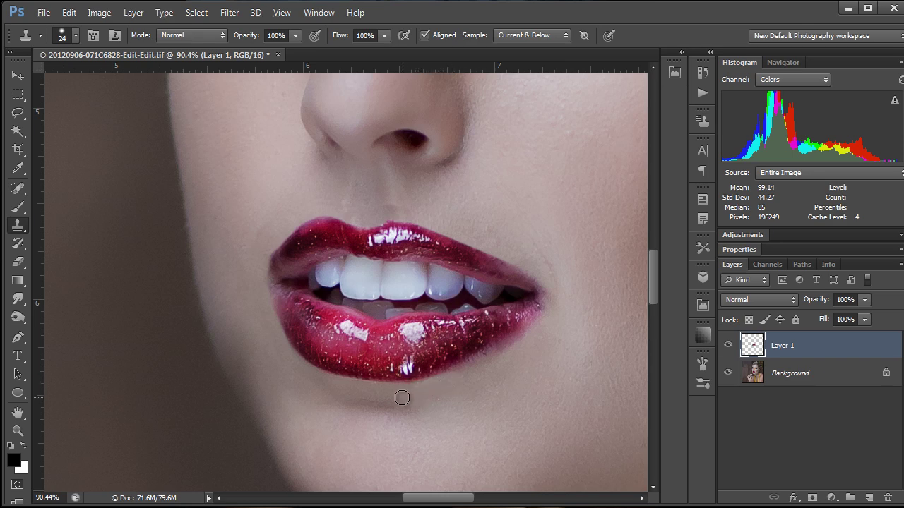
# Step: Clone skin from below the mouth along the lower lip's right edge up to the right mouth corner
pyautogui.keyDown('alt'); pyautogui.click(447, 385); pyautogui.keyUp('alt')
pyautogui.moveTo(454, 375)
pyautogui.mouseDown()
pyautogui.moveTo(482, 370)
pyautogui.moveTo(486, 381)
pyautogui.mouseUp()
pyautogui.click(477, 370)
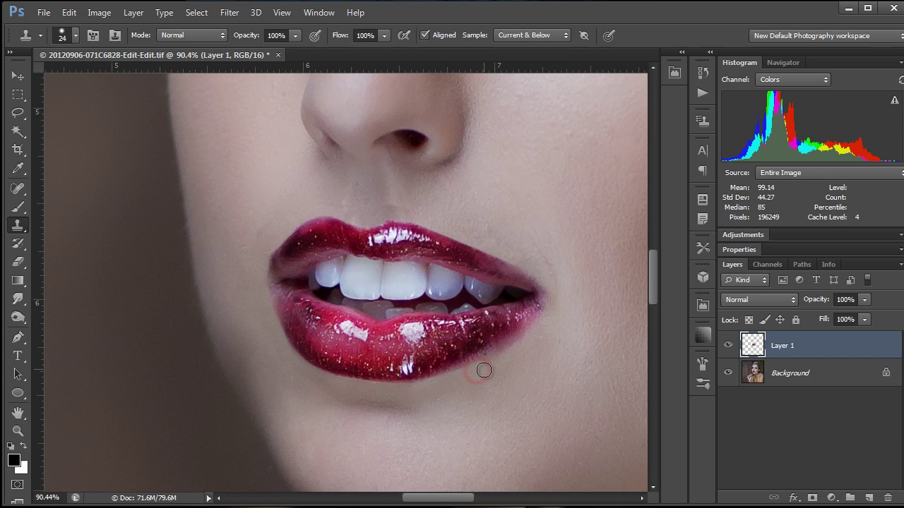
pyautogui.click(540, 327)
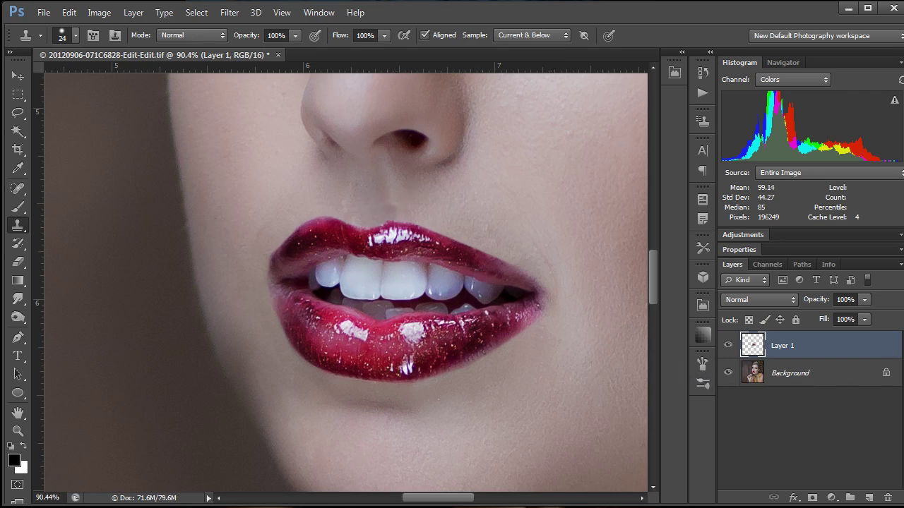
# Step: Add a layer mask to the lips layer and prepare a black brush with 52% hardness
pyautogui.click(812, 499)
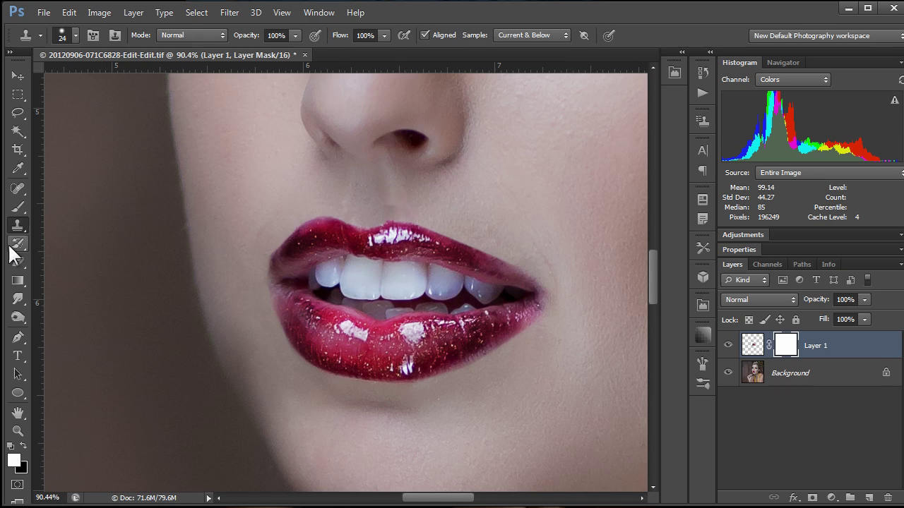
pyautogui.press('x')
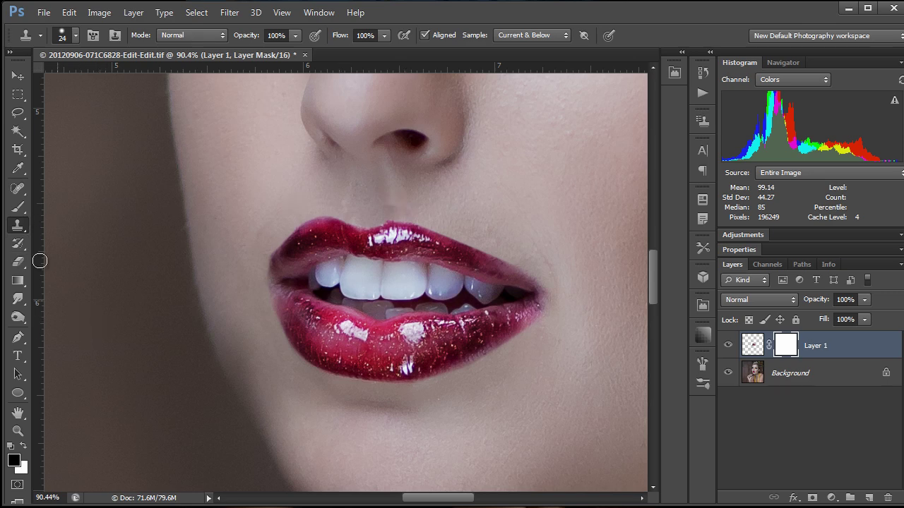
pyautogui.click(18, 208)
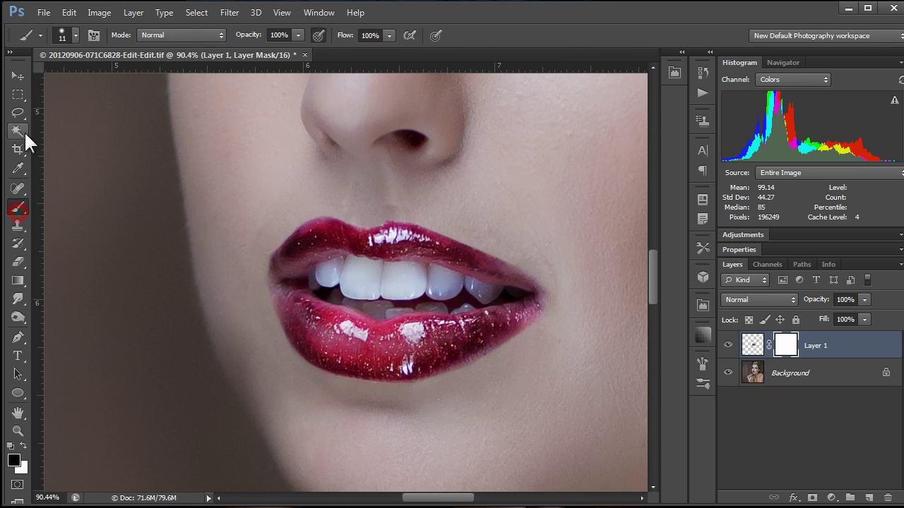
pyautogui.click(69, 37)
pyautogui.moveTo(85, 113); pyautogui.dragTo(96, 110)
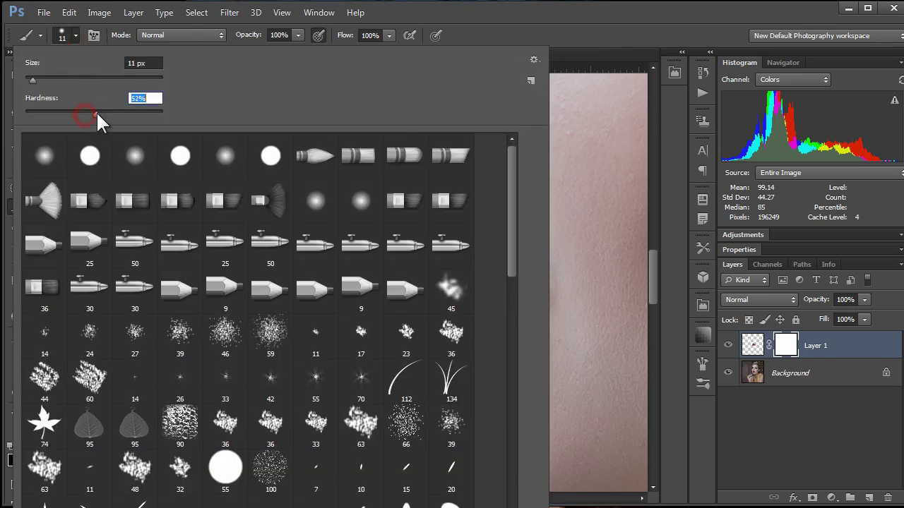
# Step: Paint black on the lips layer's mask with a 28 px brush just above the centre of the upper lip
pyautogui.click(573, 54)
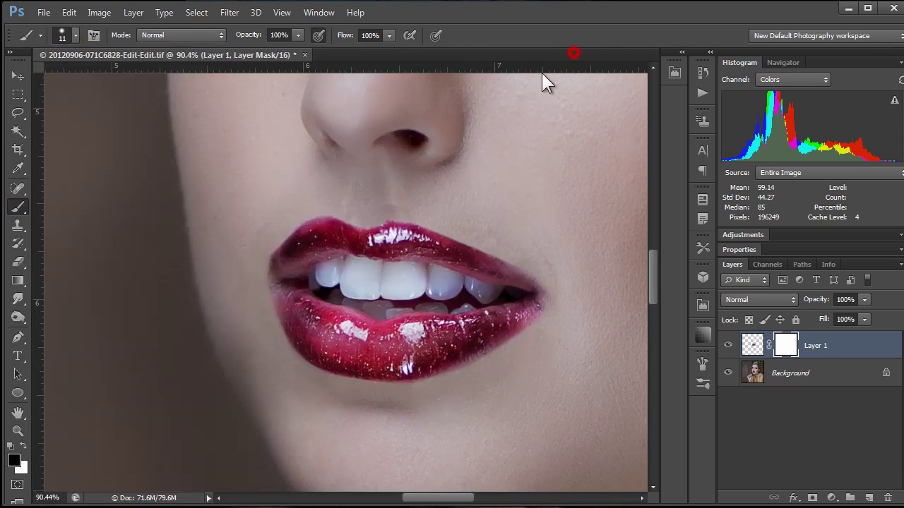
pyautogui.moveTo(388, 203); pyautogui.dragTo(383, 202)
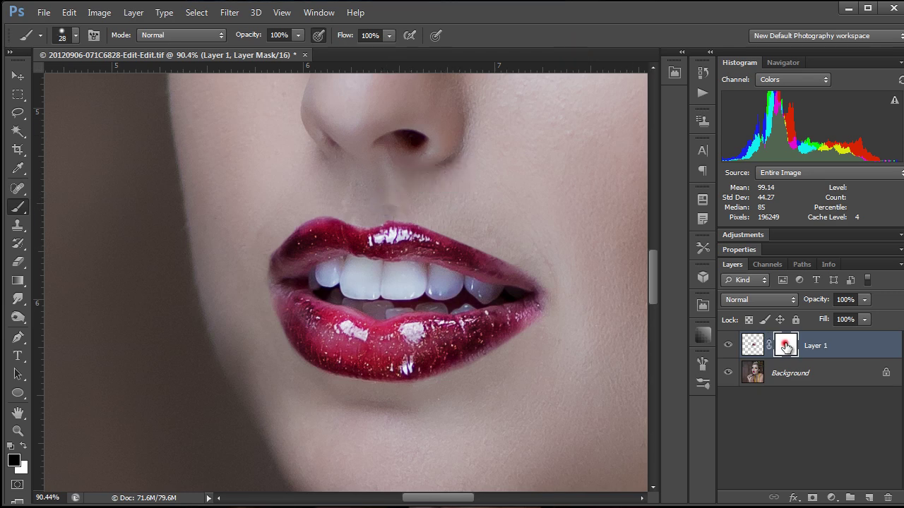
pyautogui.click(381, 203)
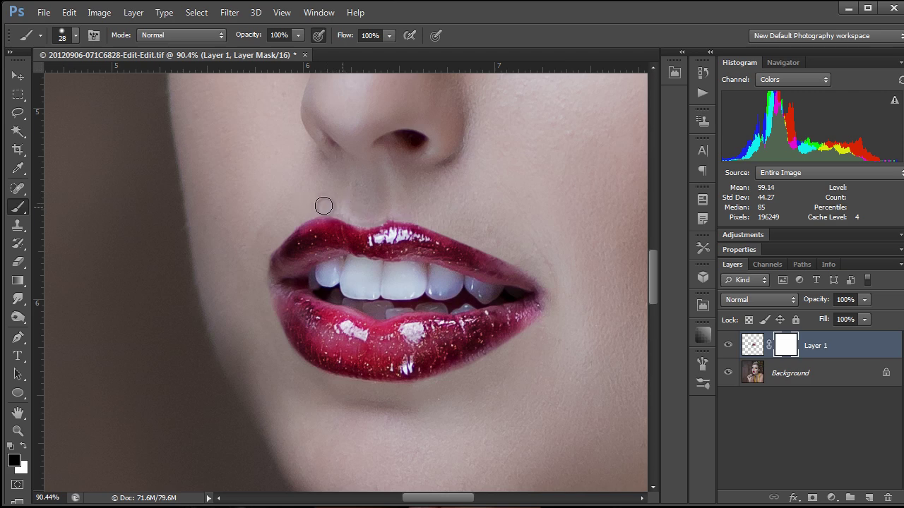
# Step: Paint black on the mask in the skin around the mouth corners, below the lower lip and along the upper lip to blend the cloned areas
pyautogui.click(244, 294)
pyautogui.click(455, 391)
pyautogui.click(568, 278)
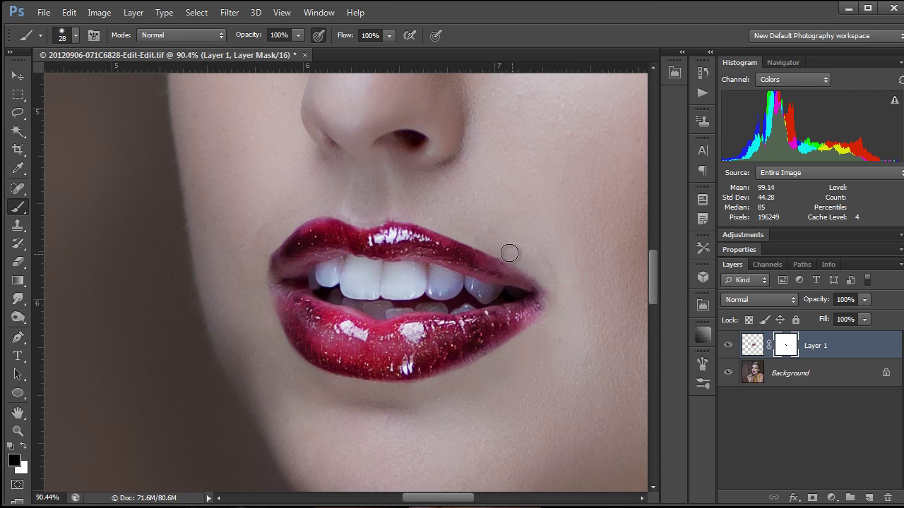
pyautogui.click(448, 221)
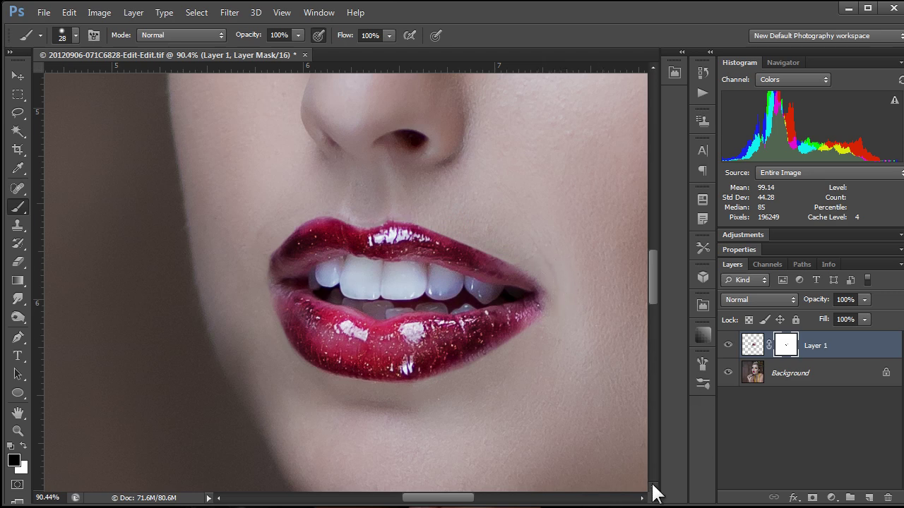
pyautogui.click(266, 218)
pyautogui.click(266, 222)
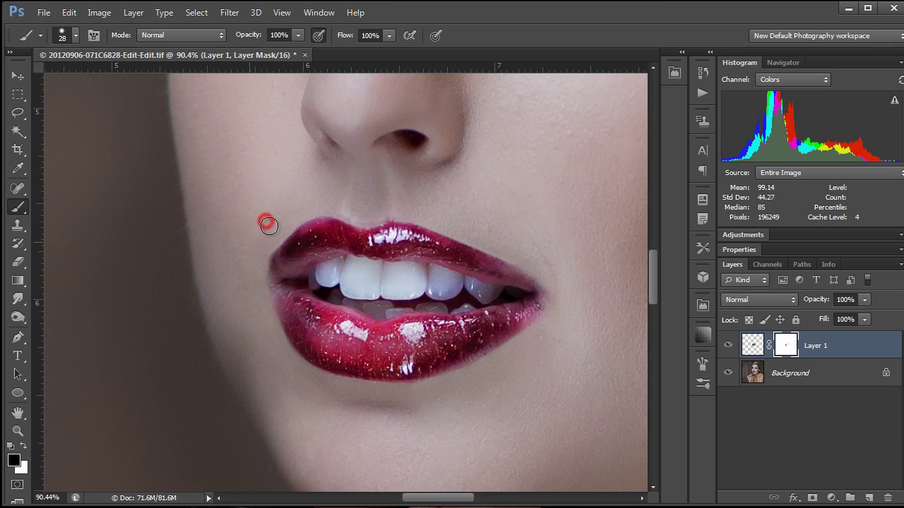
# Step: View more of the face and toggle Layer 1's visibility repeatedly to compare the lips before and after, leaving the layer shown
pyautogui.keyDown('ctrl'); pyautogui.keyDown('alt'); pyautogui.click(572, 370); pyautogui.keyUp('alt'); pyautogui.keyUp('ctrl')
pyautogui.keyDown('ctrl'); pyautogui.click(551, 384); pyautogui.keyUp('ctrl')
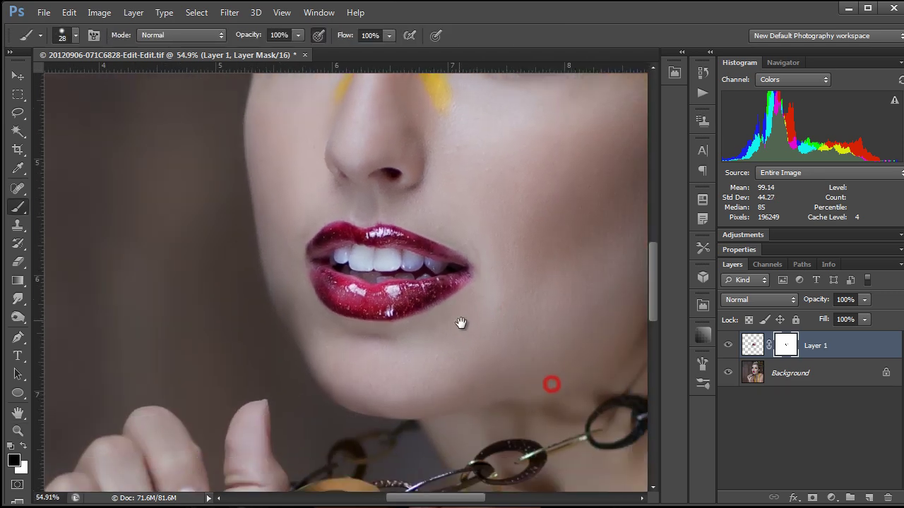
pyautogui.moveTo(460, 324); pyautogui.dragTo(448, 315)
pyautogui.click(729, 345)
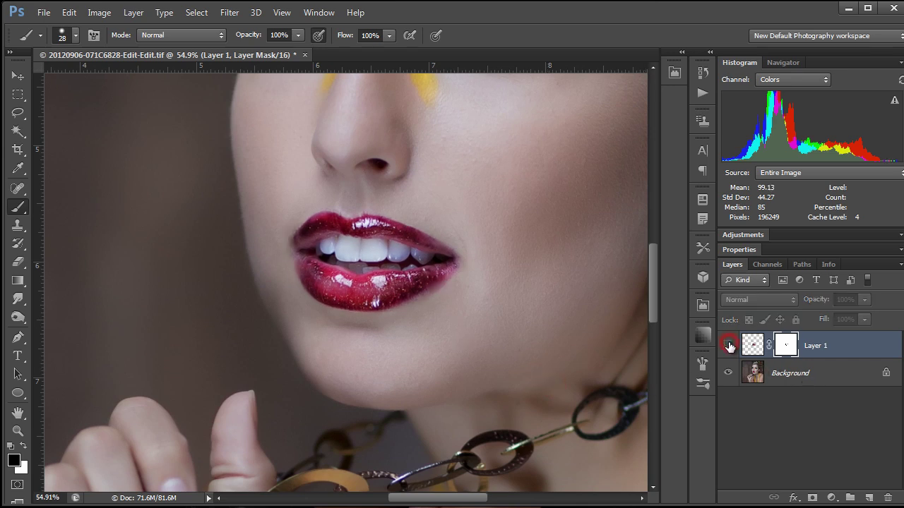
pyautogui.click(728, 345)
pyautogui.click(729, 346)
pyautogui.click(729, 345)
pyautogui.click(728, 346)
pyautogui.click(729, 345)
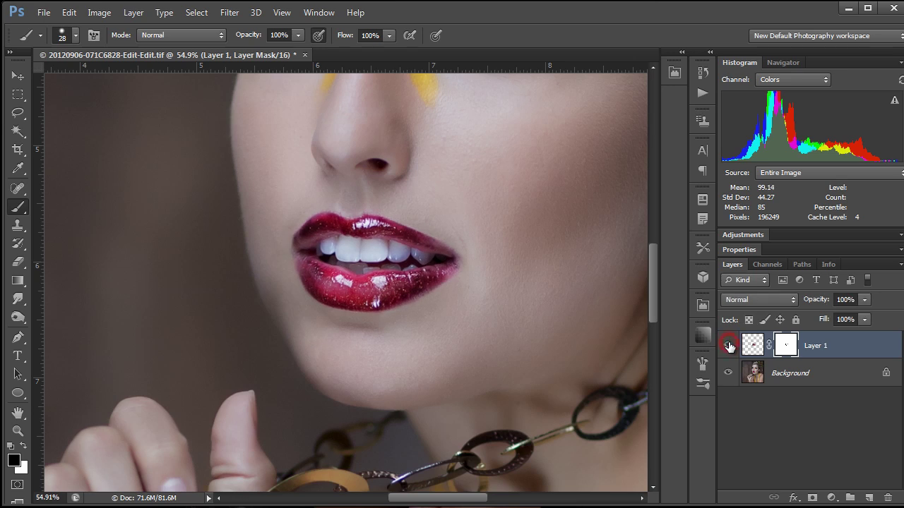
pyautogui.click(728, 345)
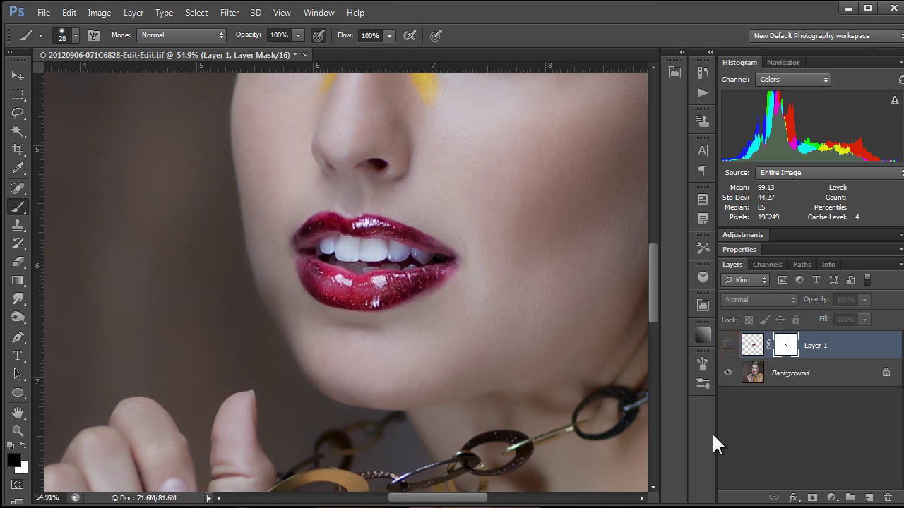
pyautogui.click(729, 345)
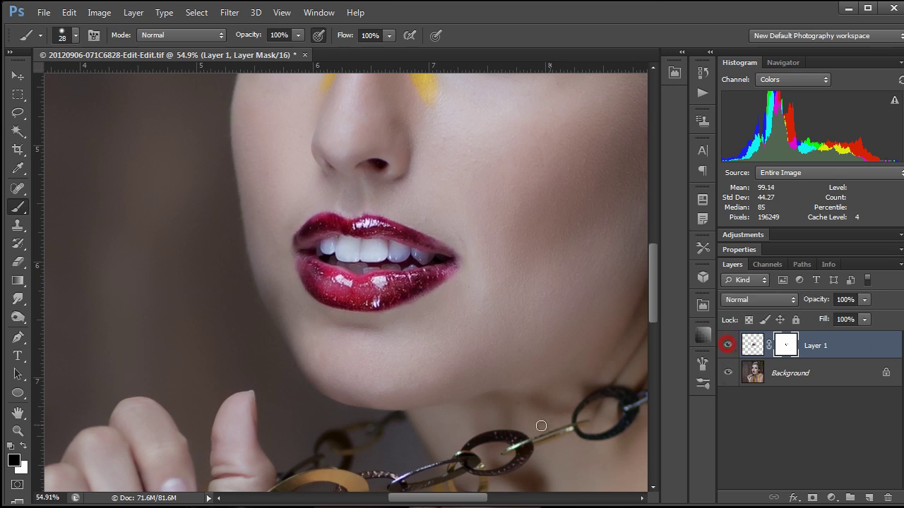